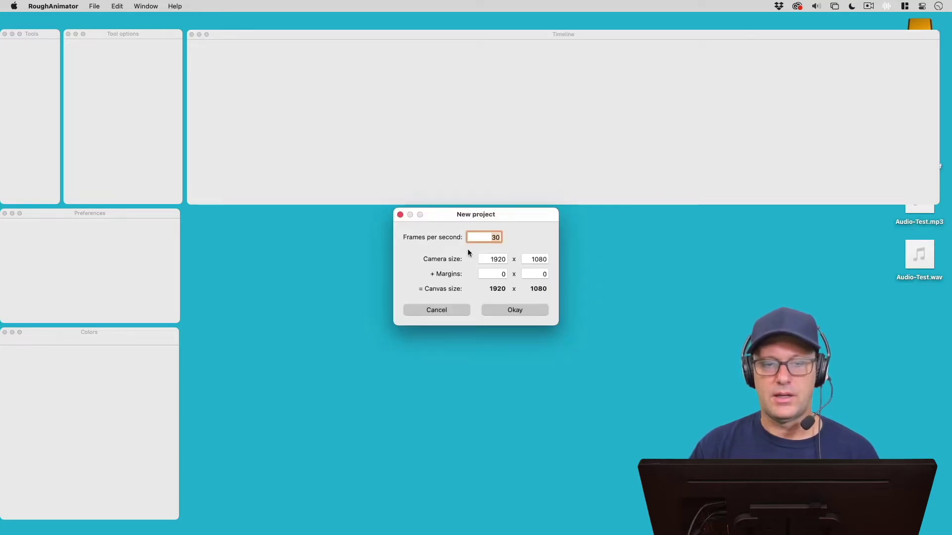
Create the untitled 30 fps 1920x1080 project and pan its blank white canvas into view.
{"action": "left_click", "coordinate": [506, 313]}
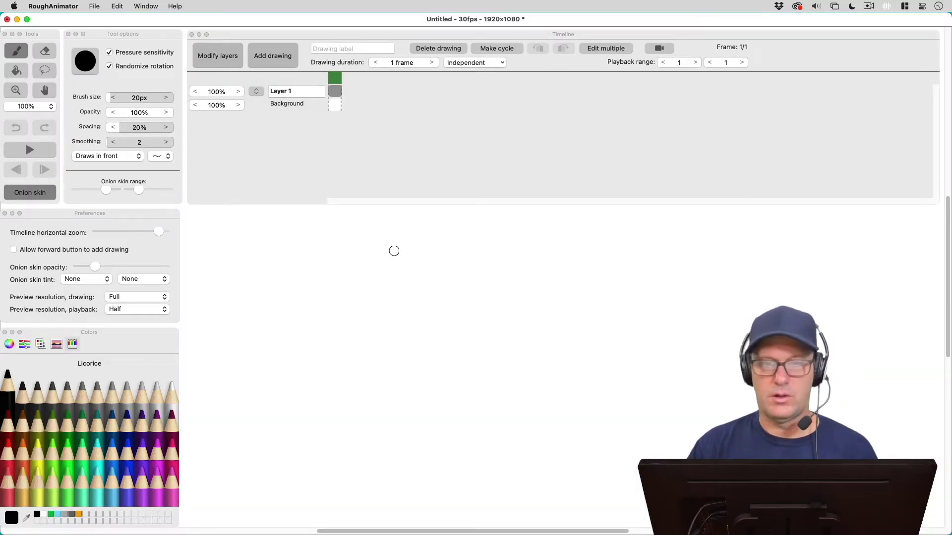
{"action": "key", "text": "space"}
{"action": "left_click_drag", "start_coordinate": [393, 251], "coordinate": [377, 323]}
{"action": "left_click", "coordinate": [326, 120]}
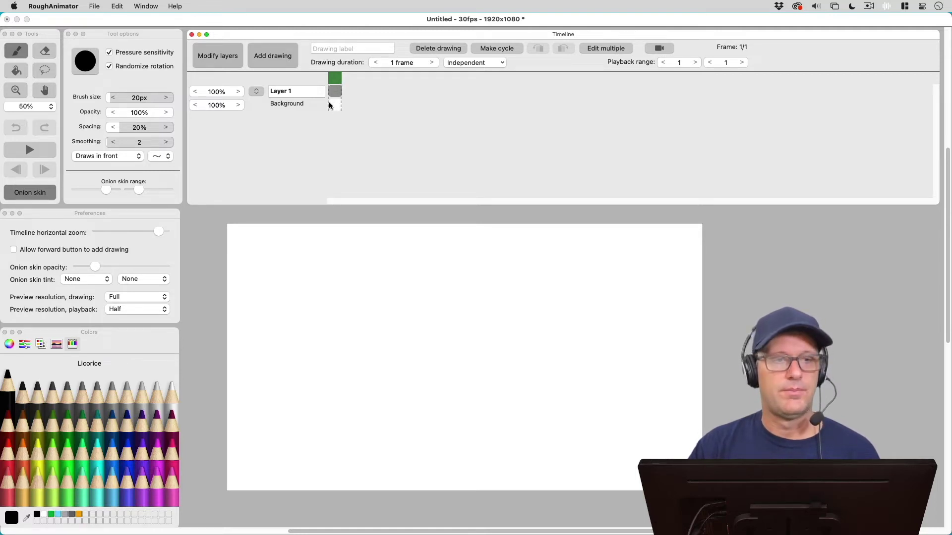
Import Audio-Test.aiff from the Desktop as the soundtrack and play the animation with it.
{"action": "left_click", "coordinate": [96, 7]}
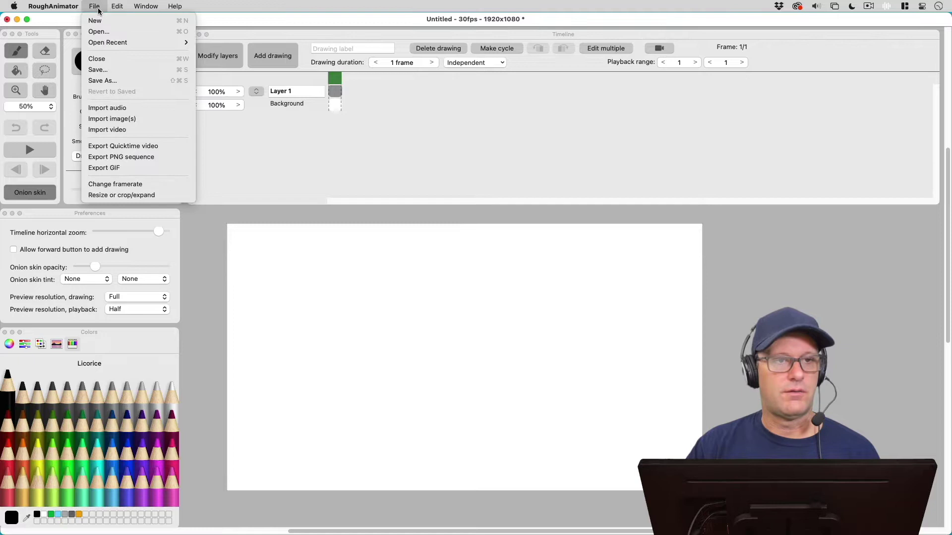
{"action": "left_click", "coordinate": [111, 108]}
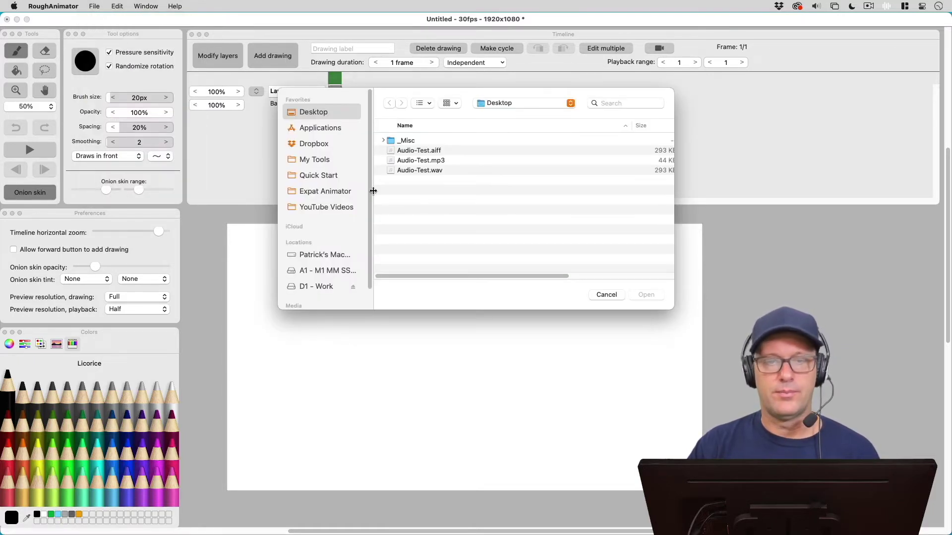
{"action": "left_click", "coordinate": [446, 151]}
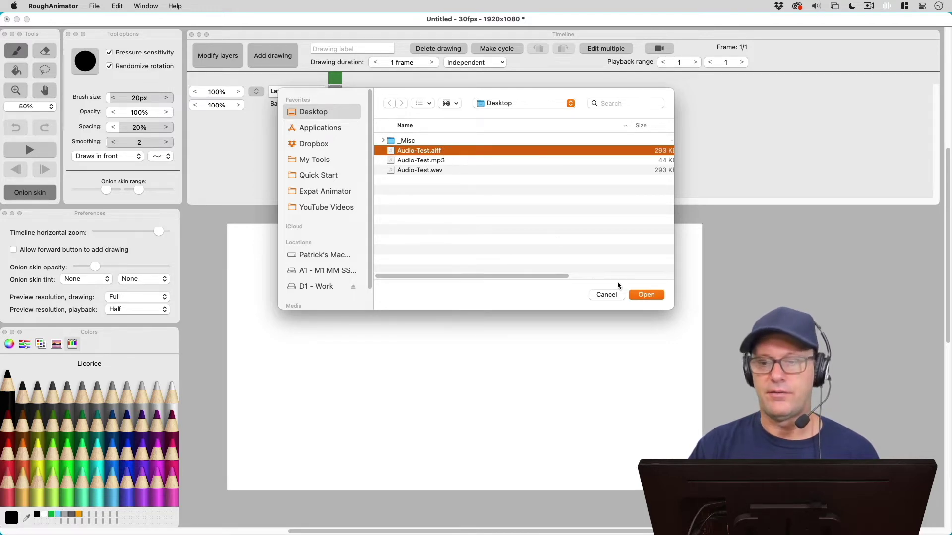
{"action": "left_click", "coordinate": [644, 295]}
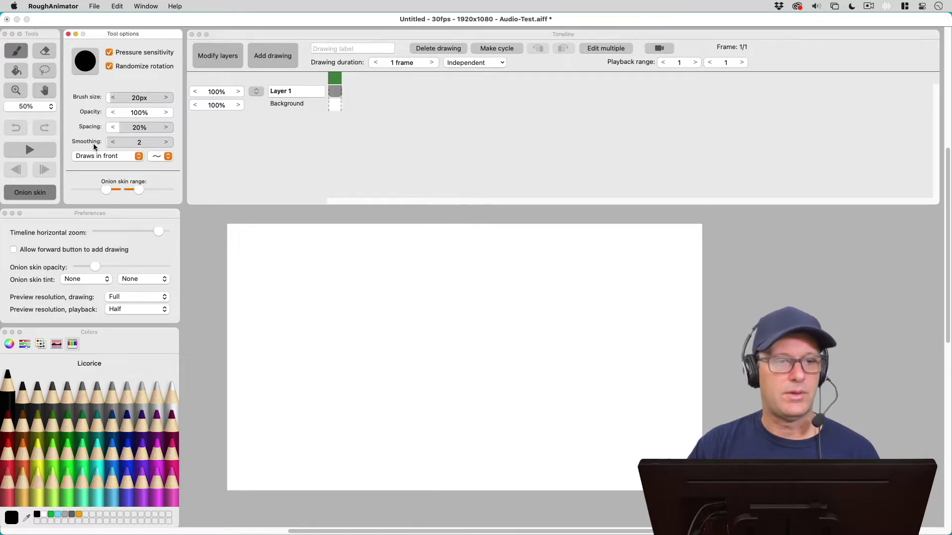
{"action": "left_click", "coordinate": [30, 149]}
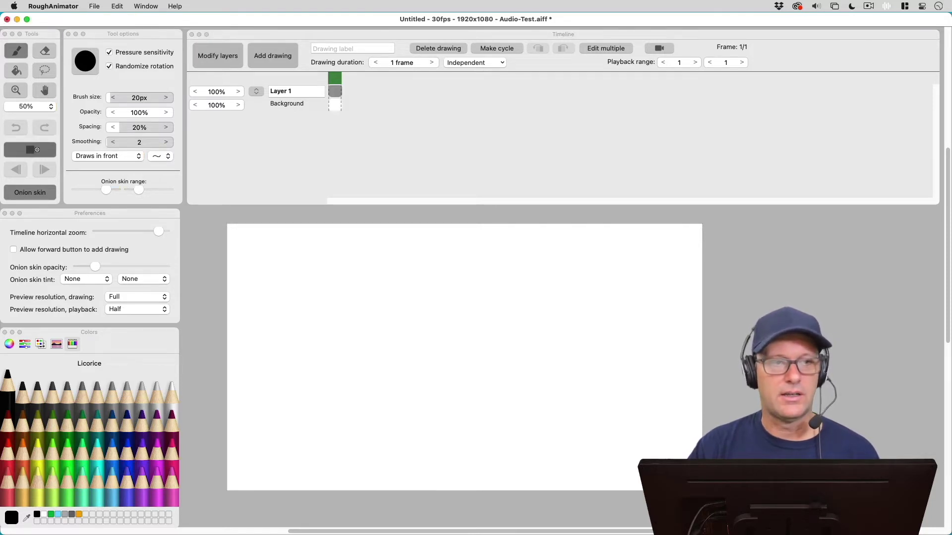
Stop playback and extend Layer 1's drawing to a 90-frame Drawing duration.
{"action": "left_click", "coordinate": [342, 90]}
{"action": "left_click_drag", "start_coordinate": [342, 90], "coordinate": [515, 91]}
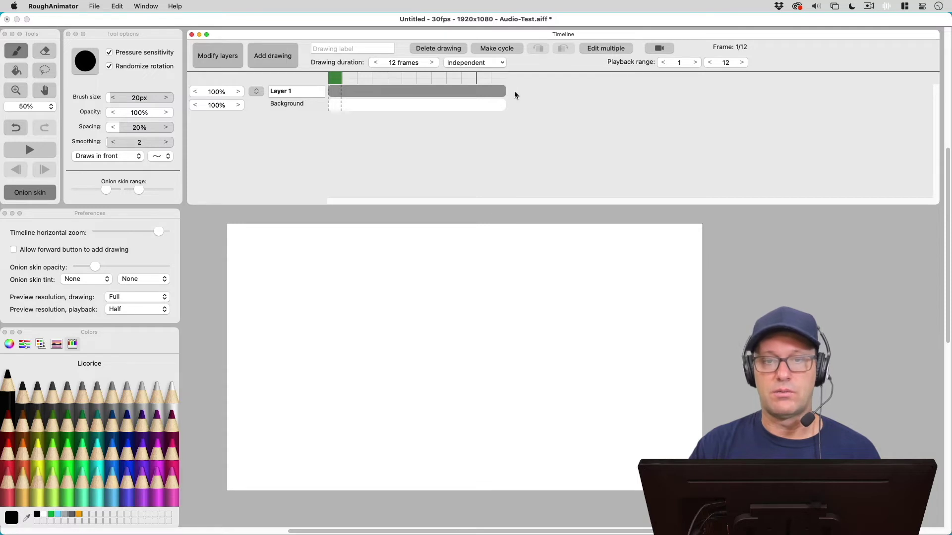
{"action": "left_click", "coordinate": [392, 62]}
{"action": "left_click", "coordinate": [431, 62]}
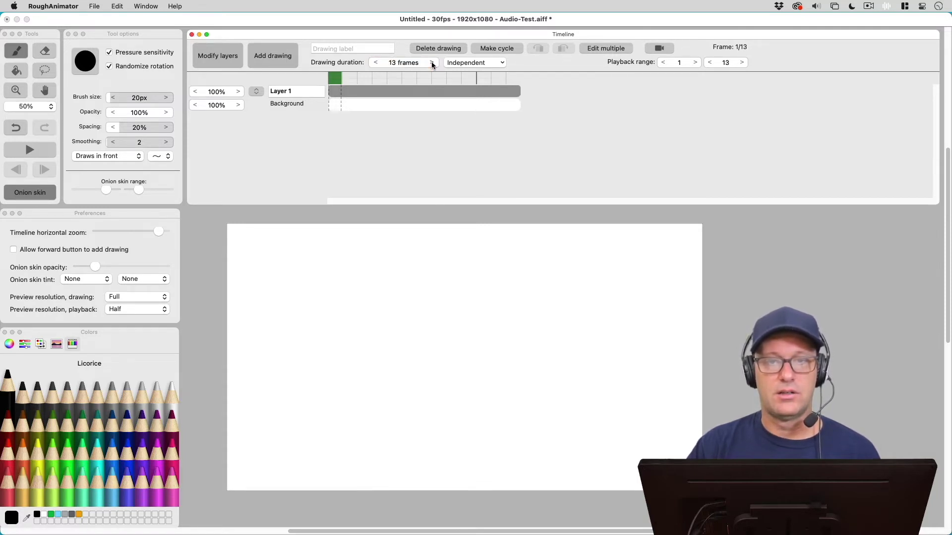
{"action": "left_click", "coordinate": [432, 62]}
{"action": "left_click", "coordinate": [432, 62]}
{"action": "left_click", "coordinate": [432, 63]}
{"action": "left_click", "coordinate": [431, 63]}
{"action": "left_click", "coordinate": [432, 63]}
{"action": "left_click", "coordinate": [431, 63]}
{"action": "left_click", "coordinate": [431, 63]}
{"action": "left_click", "coordinate": [432, 63]}
{"action": "left_click", "coordinate": [432, 63]}
{"action": "left_click", "coordinate": [431, 63]}
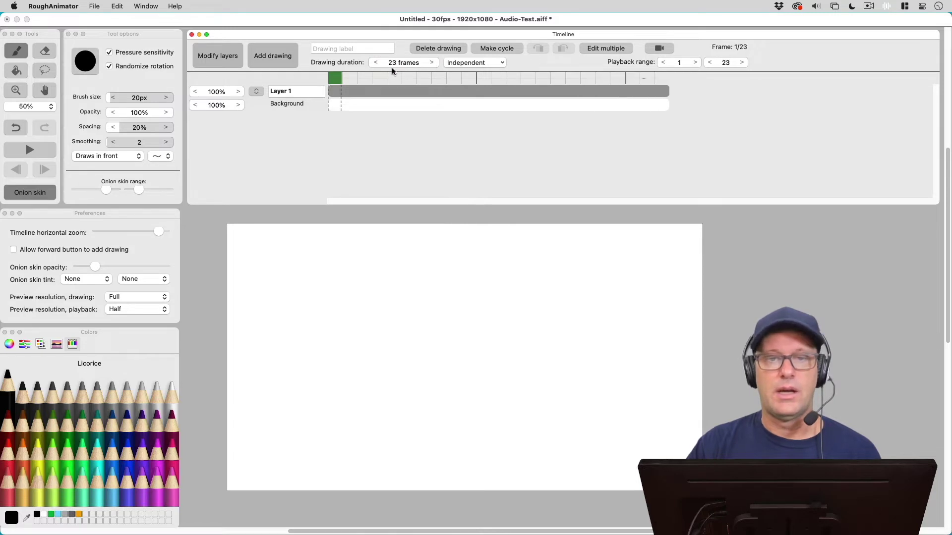
{"action": "left_click", "coordinate": [391, 62]}
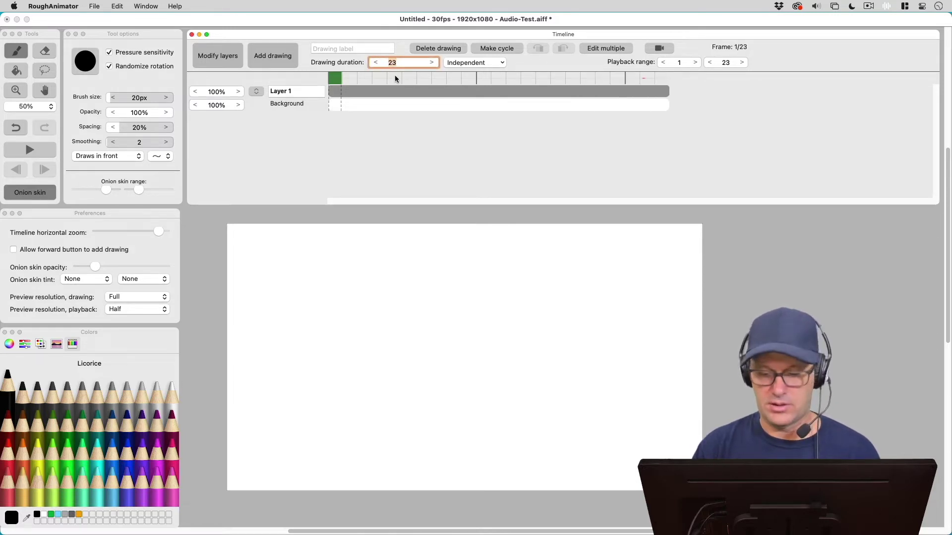
{"action": "type", "text": "90"}
{"action": "key", "text": "Tab"}
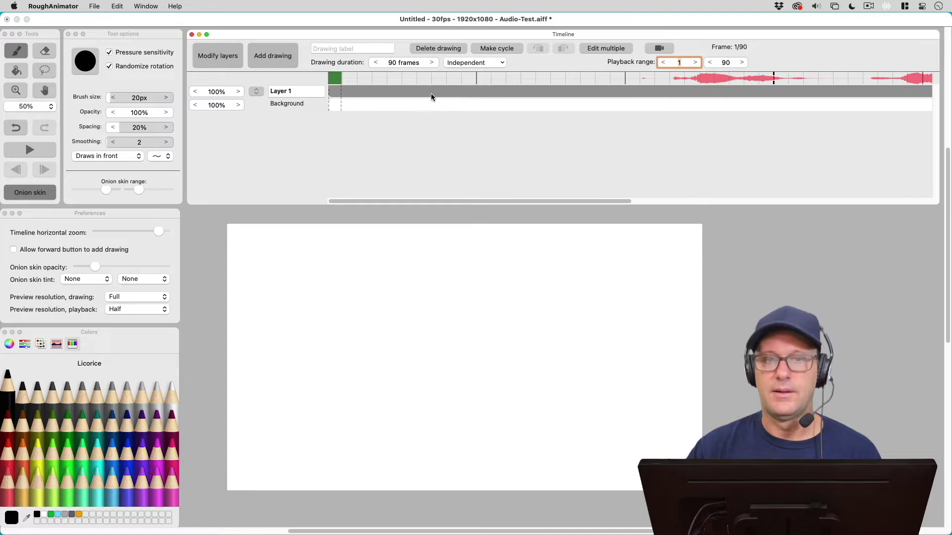
Reduce the Timeline horizontal zoom in Preferences so all 90 frames fit.
{"action": "left_click", "coordinate": [158, 232]}
{"action": "left_click_drag", "start_coordinate": [158, 232], "coordinate": [147, 232]}
{"action": "left_click", "coordinate": [445, 81]}
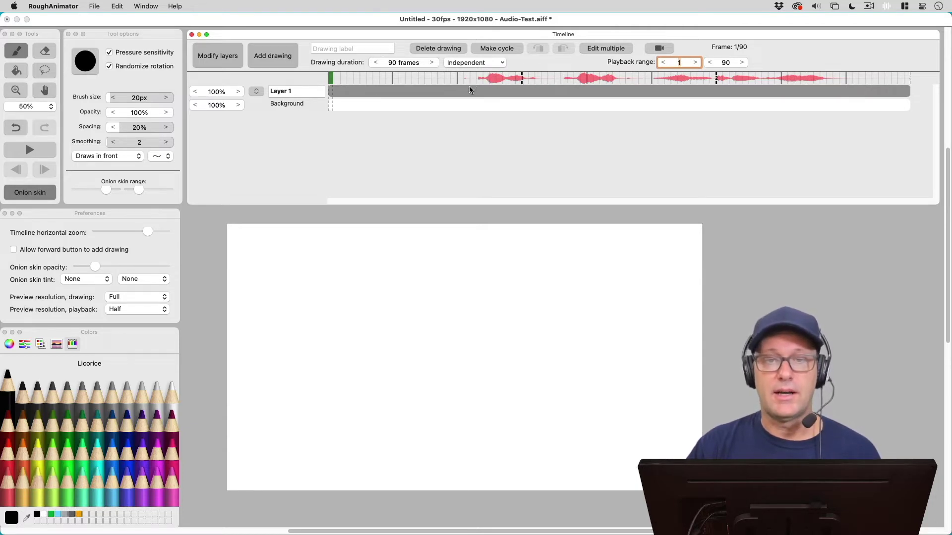
Play the animation with audio once, then stop back at frame 1.
{"action": "left_click", "coordinate": [30, 150]}
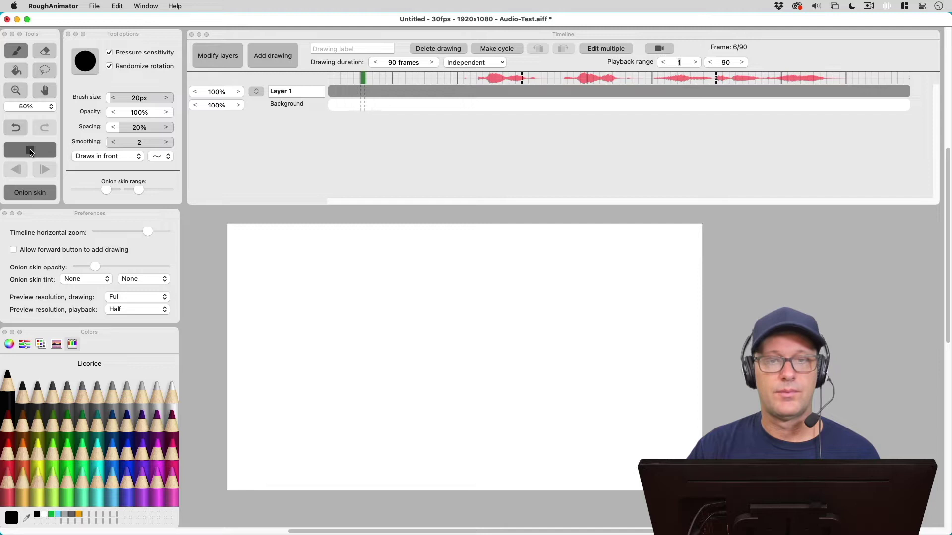
{"action": "left_click", "coordinate": [29, 150]}
{"action": "left_click", "coordinate": [382, 69]}
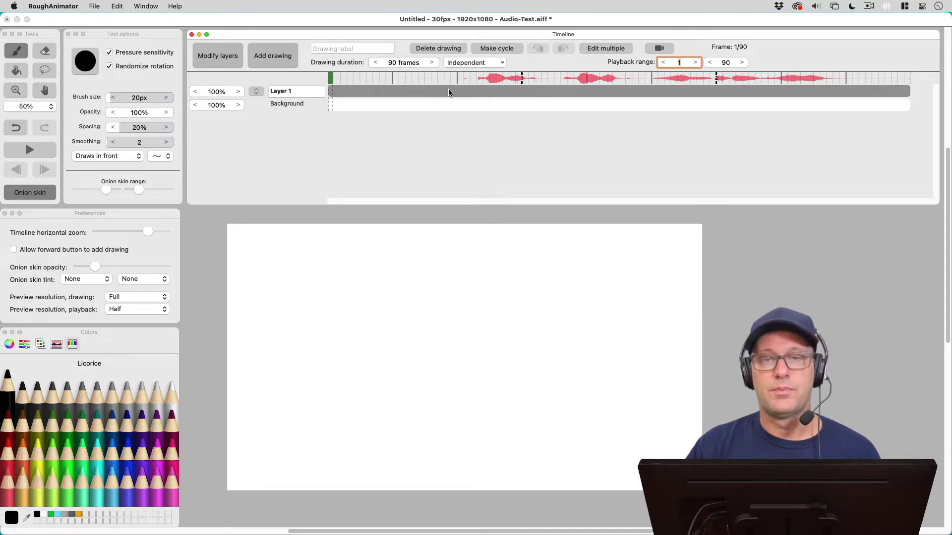
Scrub the soundtrack from frame 15 to about frame 47, play on, then open the File menu.
{"action": "left_click", "coordinate": [422, 79]}
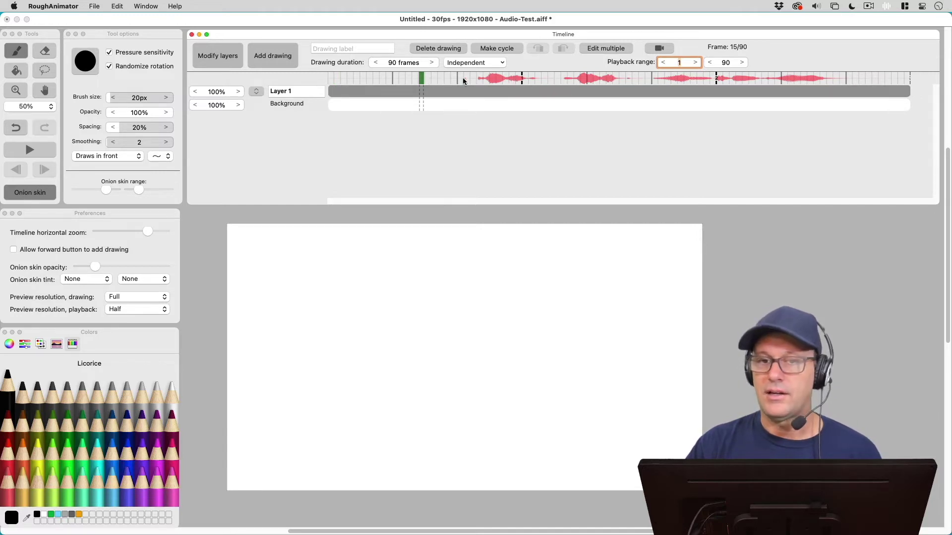
{"action": "left_click_drag", "start_coordinate": [449, 79], "coordinate": [545, 83]}
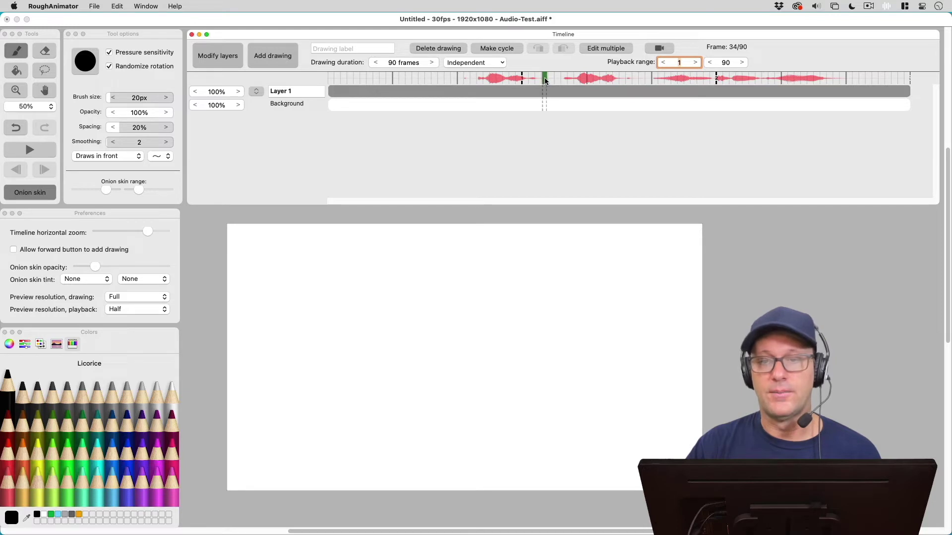
{"action": "left_click_drag", "start_coordinate": [548, 77], "coordinate": [596, 78]}
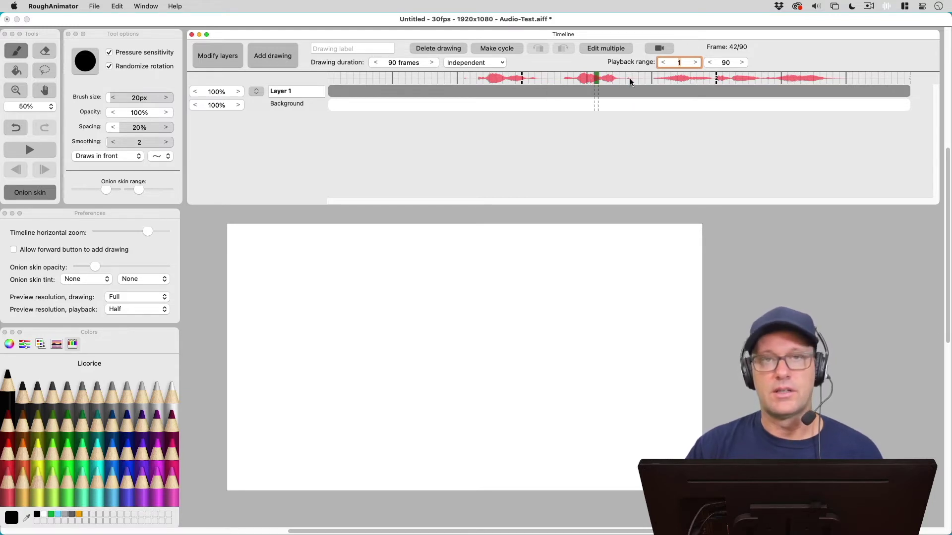
{"action": "left_click_drag", "start_coordinate": [595, 76], "coordinate": [630, 78]}
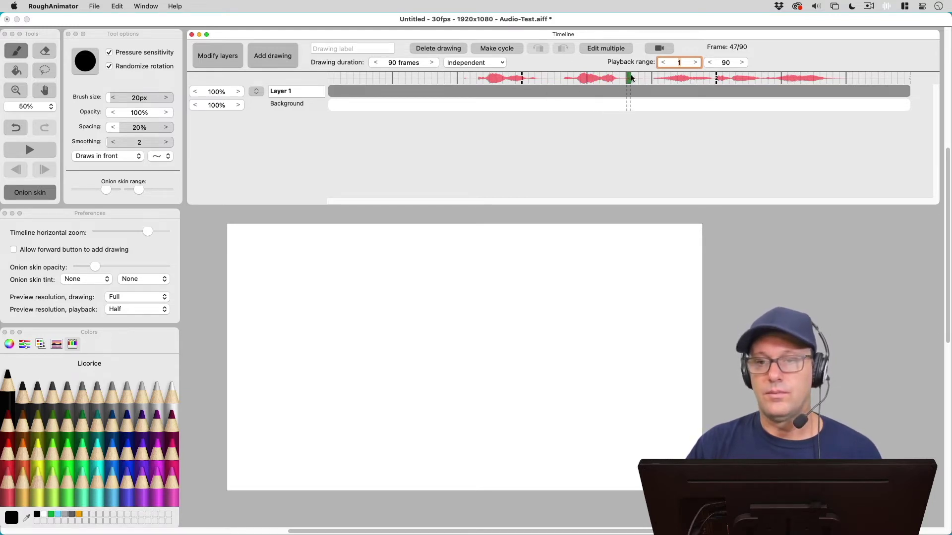
{"action": "key", "text": "space"}
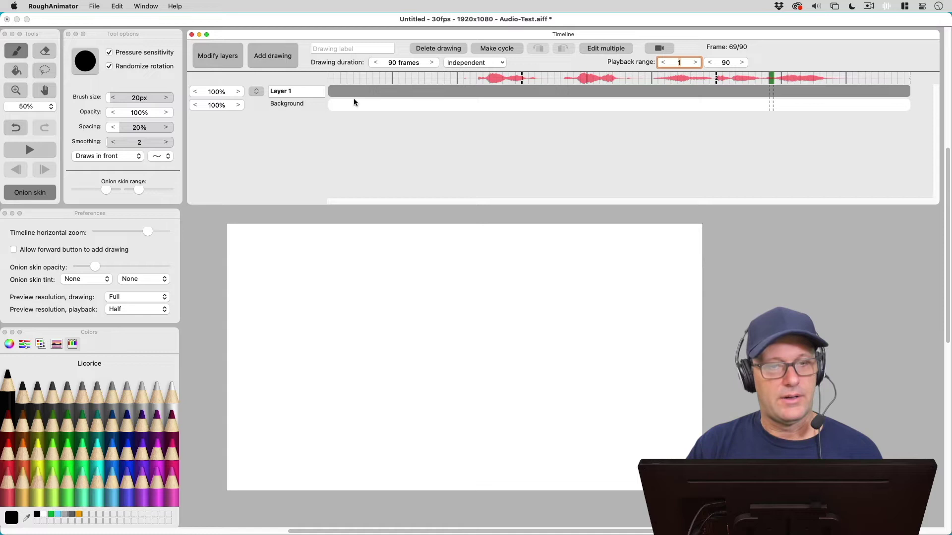
{"action": "left_click", "coordinate": [94, 7]}
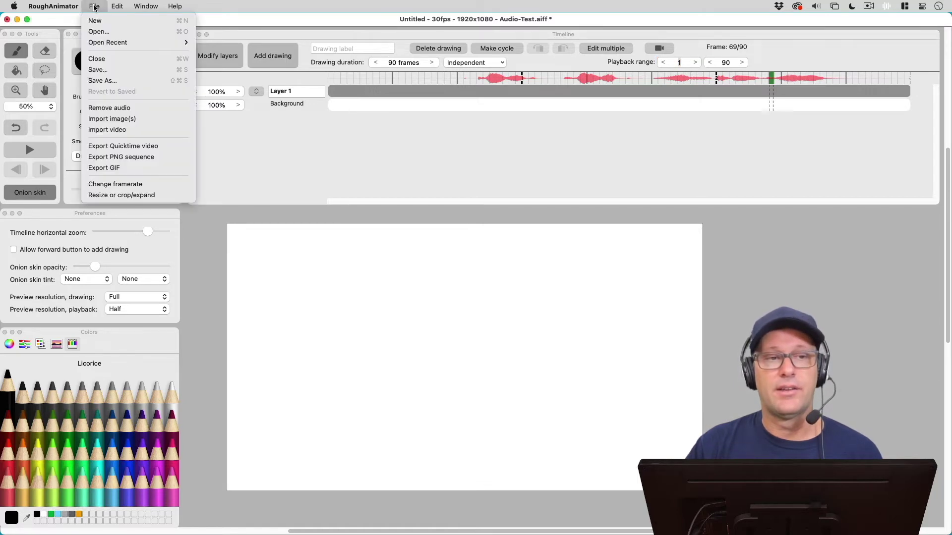
Remove the aiff audio and import Audio-Test.mp3 in its place.
{"action": "left_click", "coordinate": [104, 109]}
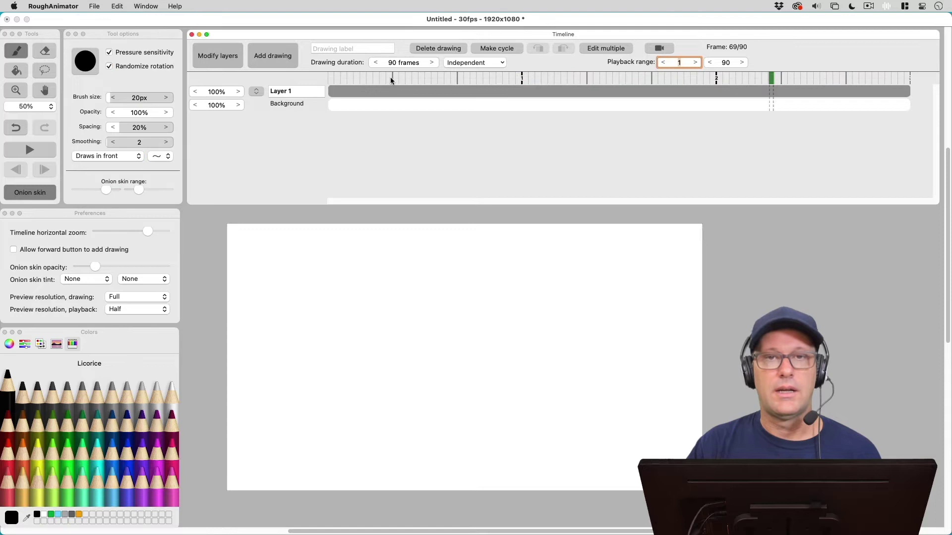
{"action": "left_click", "coordinate": [94, 6]}
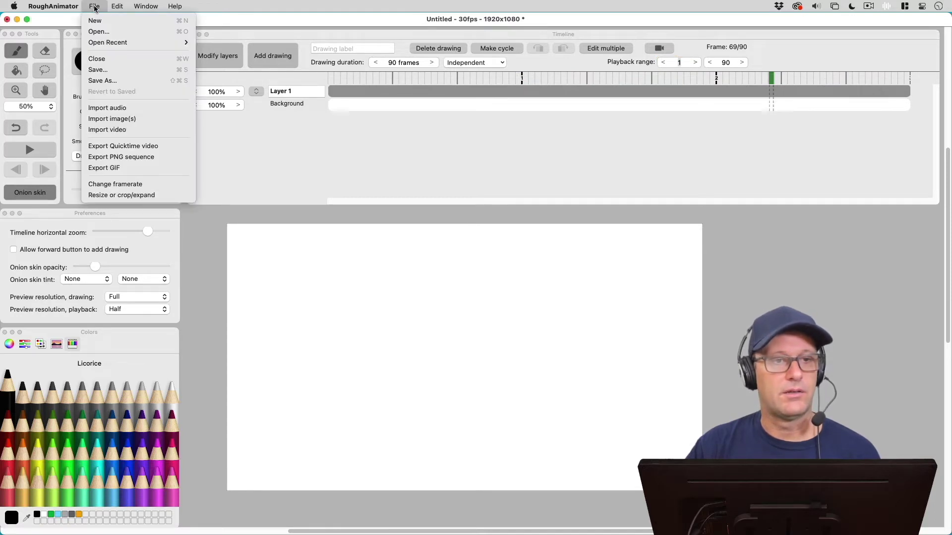
{"action": "left_click", "coordinate": [119, 109]}
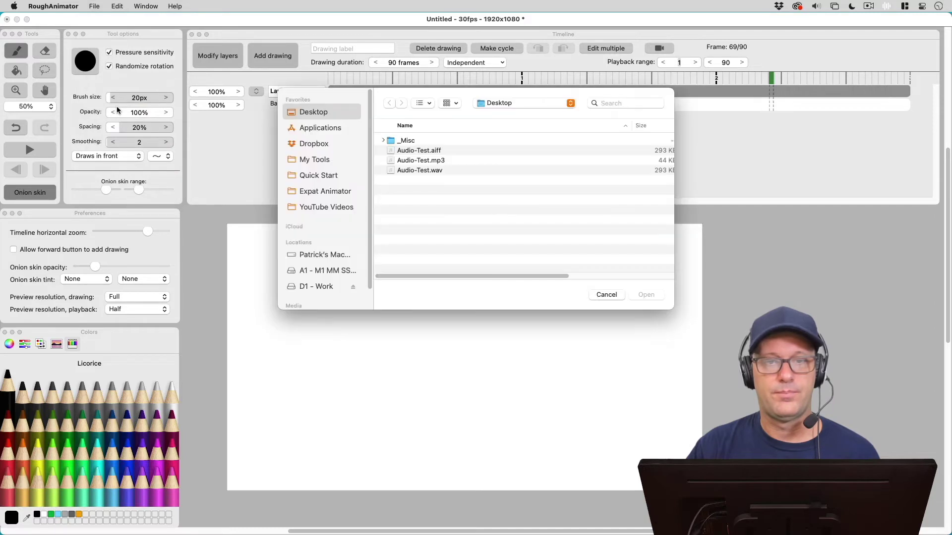
{"action": "left_click", "coordinate": [438, 162]}
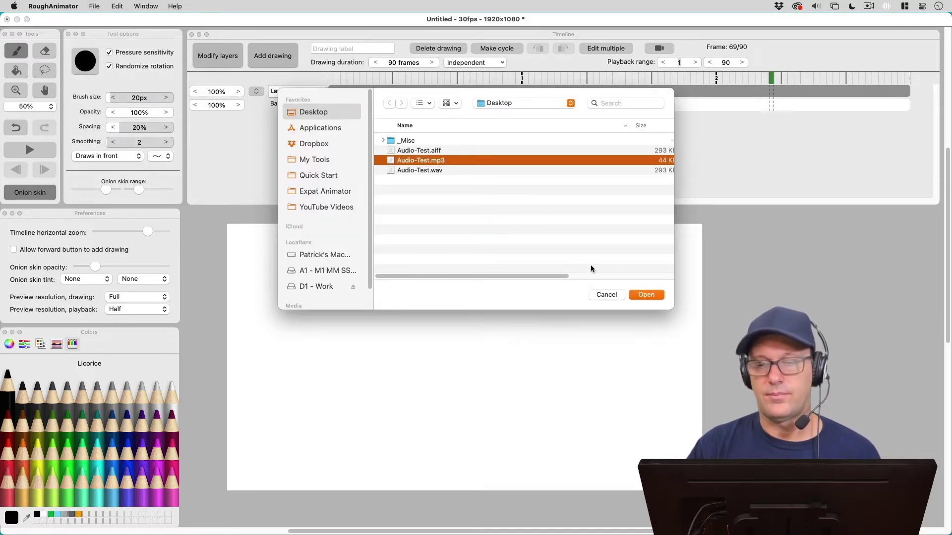
{"action": "left_click", "coordinate": [645, 294]}
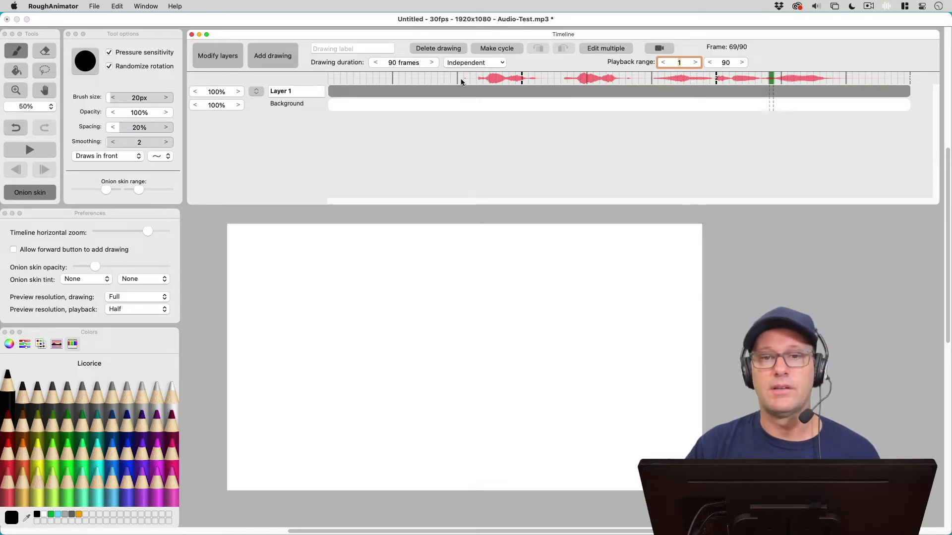
Scrub the playhead to frame 50, then play with audio and stop at frame 79.
{"action": "left_click_drag", "start_coordinate": [476, 78], "coordinate": [834, 81]}
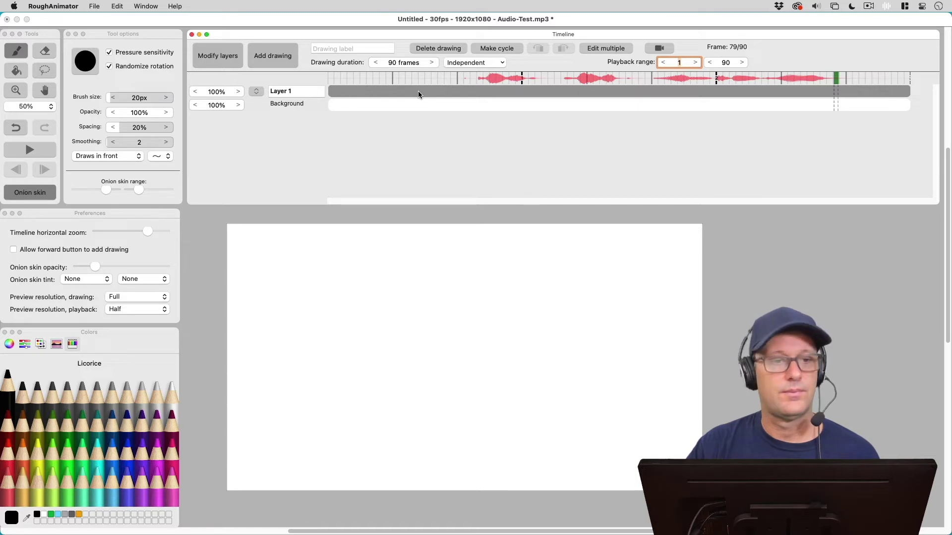
{"action": "left_click", "coordinate": [44, 165]}
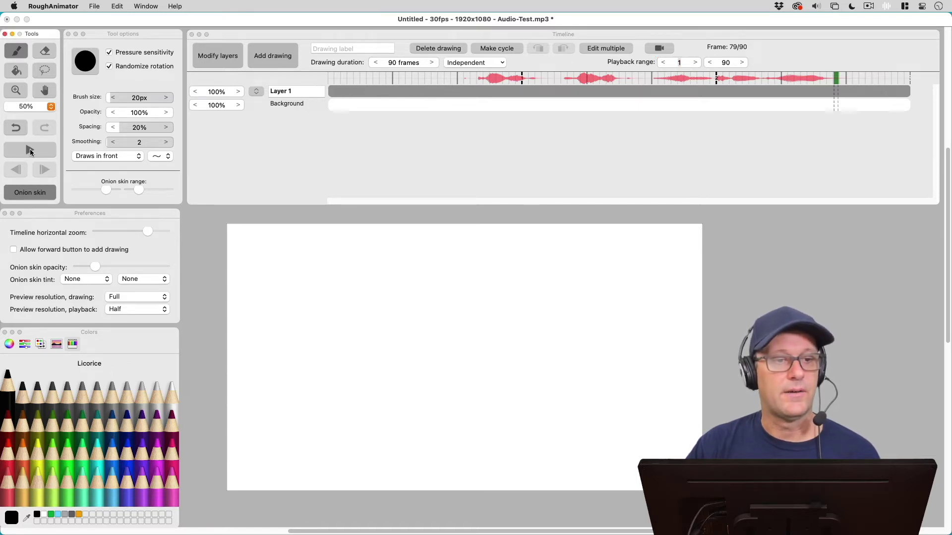
{"action": "left_click", "coordinate": [29, 151]}
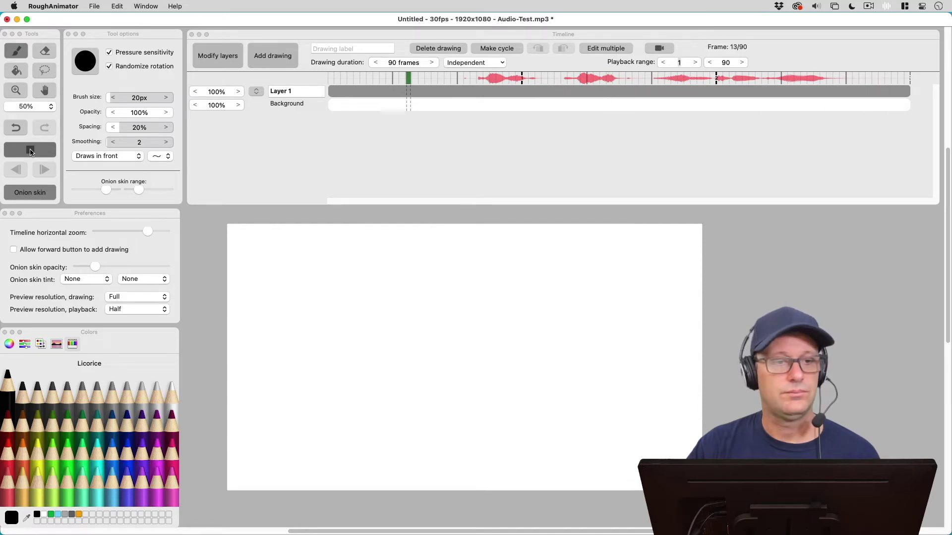
{"action": "left_click", "coordinate": [29, 151]}
{"action": "left_click", "coordinate": [312, 136]}
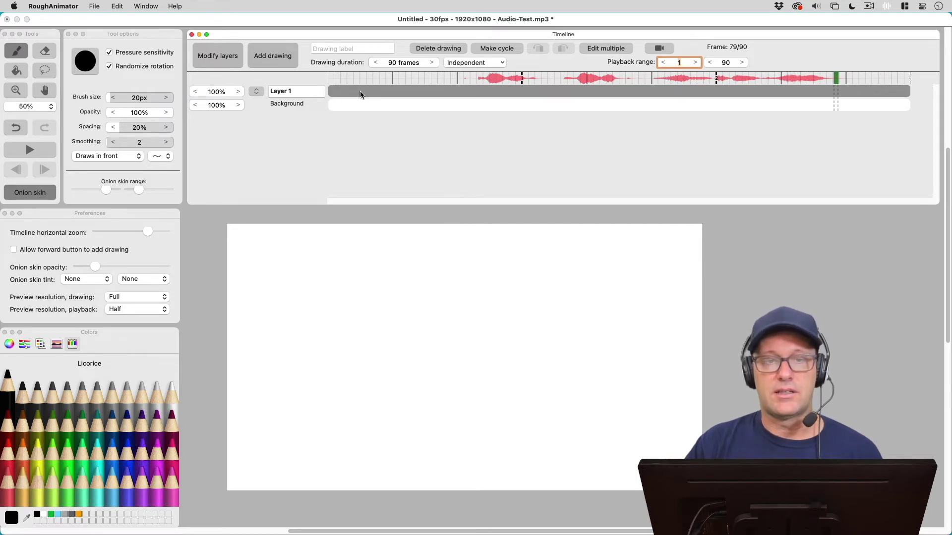
Add a new empty Layer 2 above Layer 1 from Modify layers.
{"action": "left_click", "coordinate": [227, 64]}
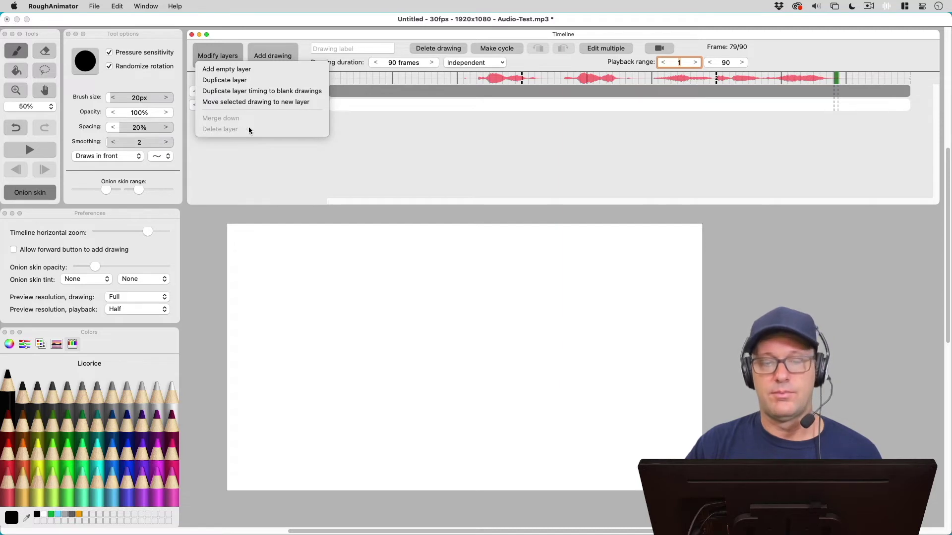
{"action": "left_click", "coordinate": [243, 102]}
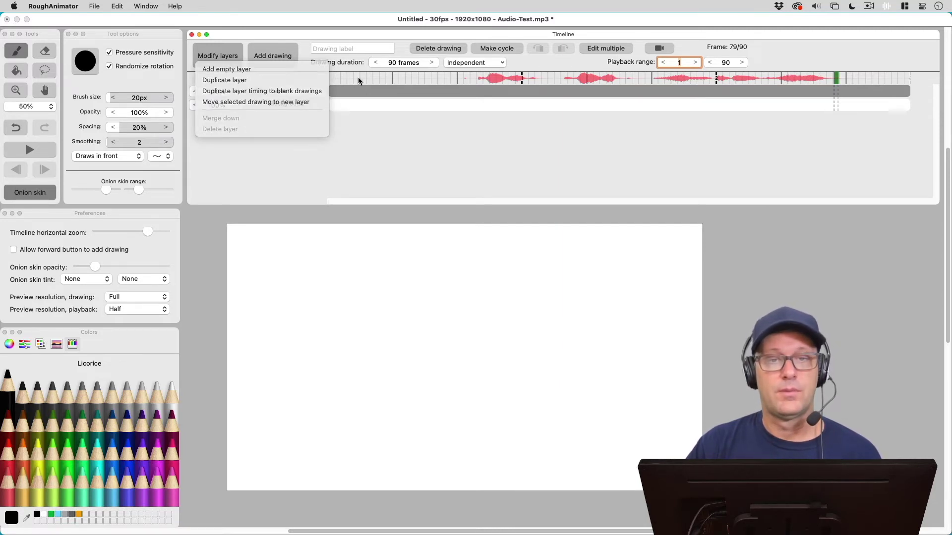
{"action": "left_click", "coordinate": [226, 60]}
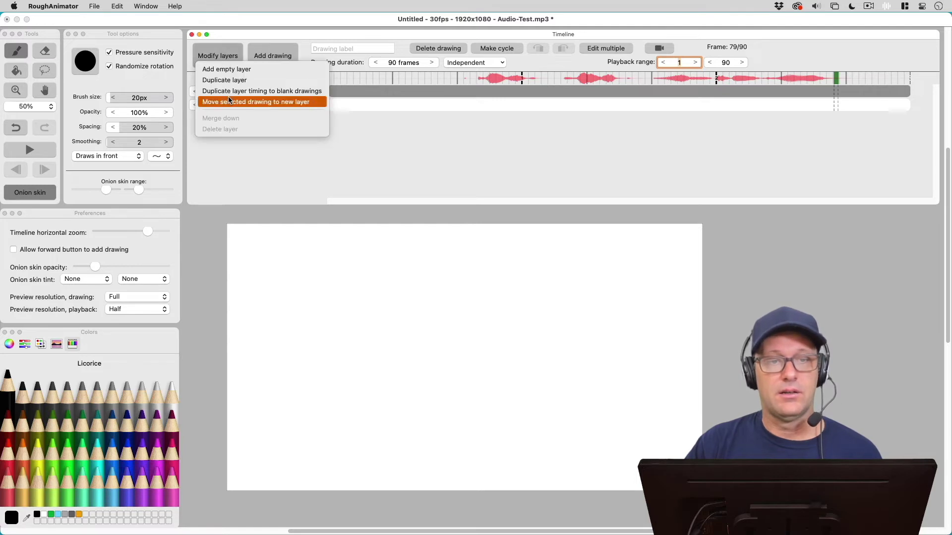
{"action": "left_click", "coordinate": [223, 70]}
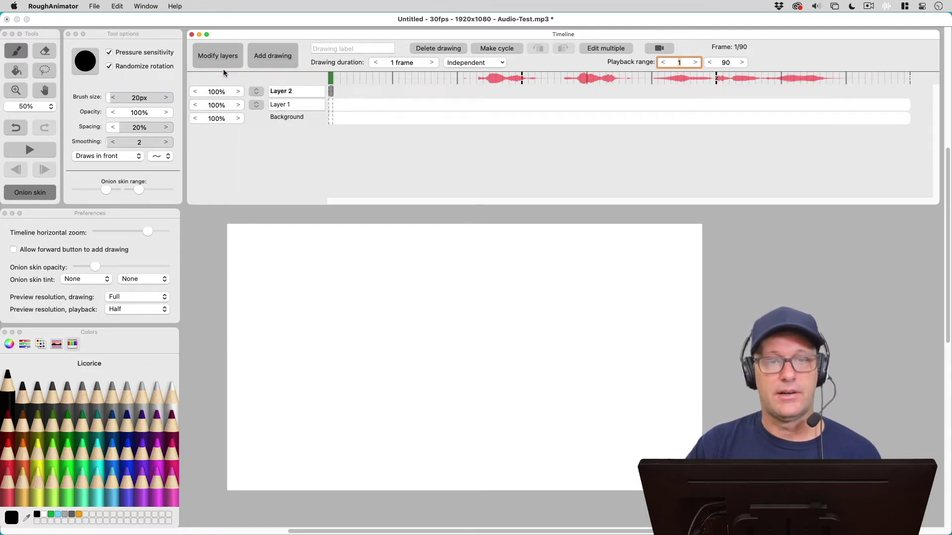
Select Layer 1 and delete it, leaving Layer 2 and Background.
{"action": "left_click", "coordinate": [344, 108]}
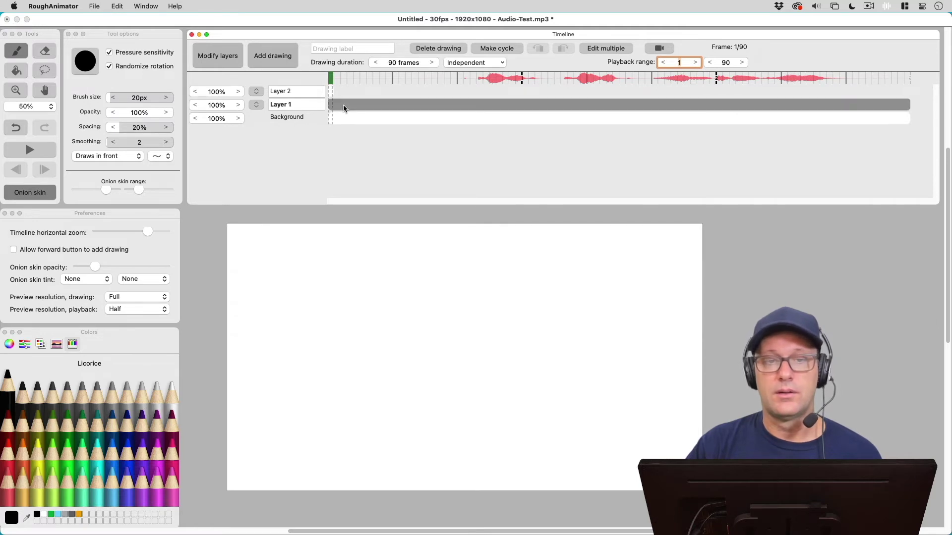
{"action": "left_click", "coordinate": [221, 60]}
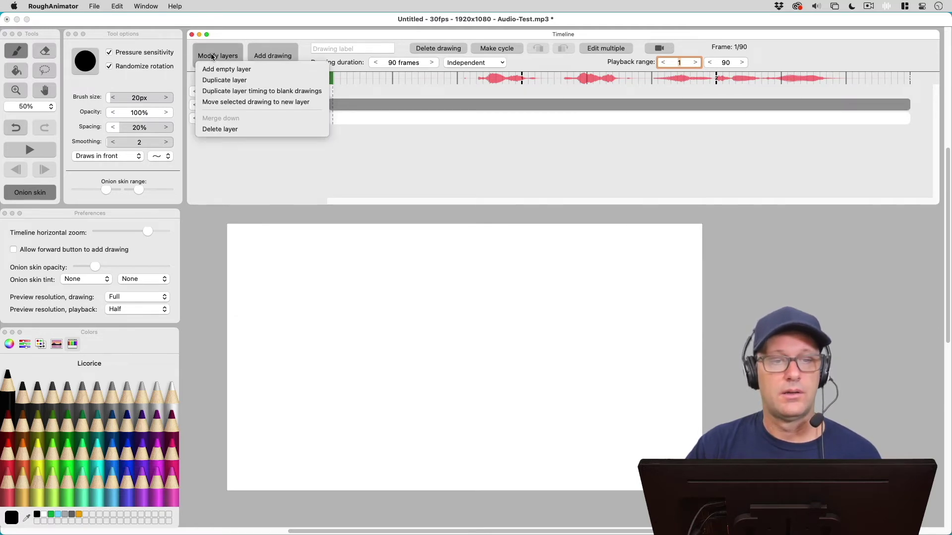
{"action": "left_click", "coordinate": [261, 129]}
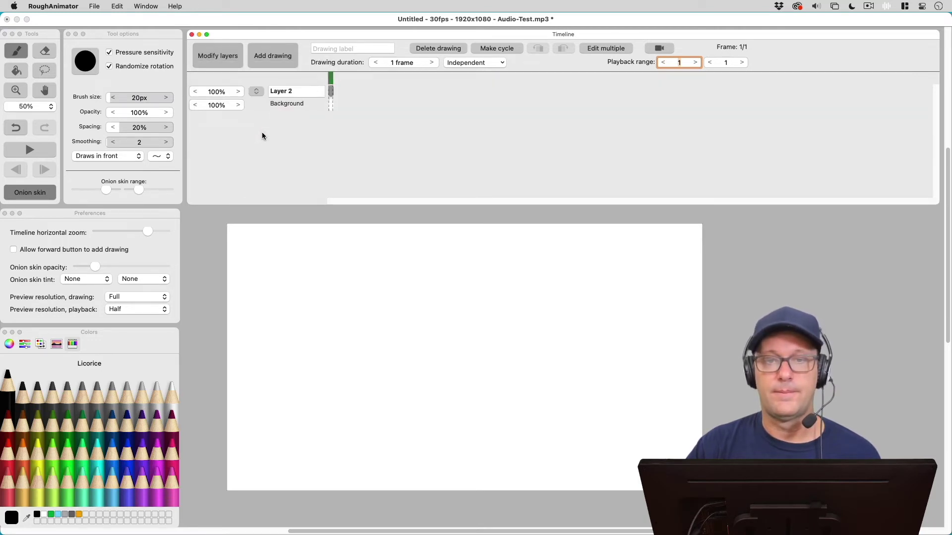
{"action": "left_click", "coordinate": [386, 97]}
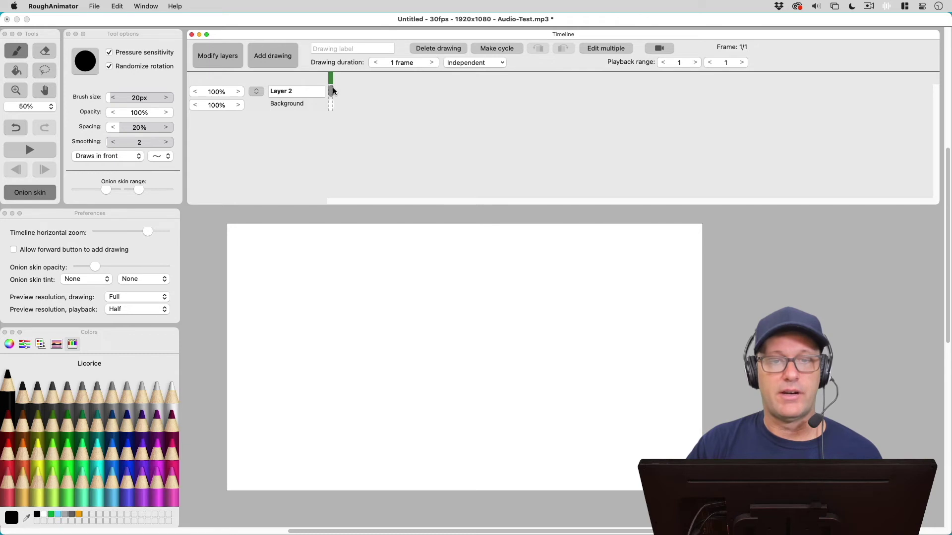
Stretch Layer 2's drawing cell, then reset its Drawing duration to 1 frame.
{"action": "left_click_drag", "start_coordinate": [332, 88], "coordinate": [906, 88]}
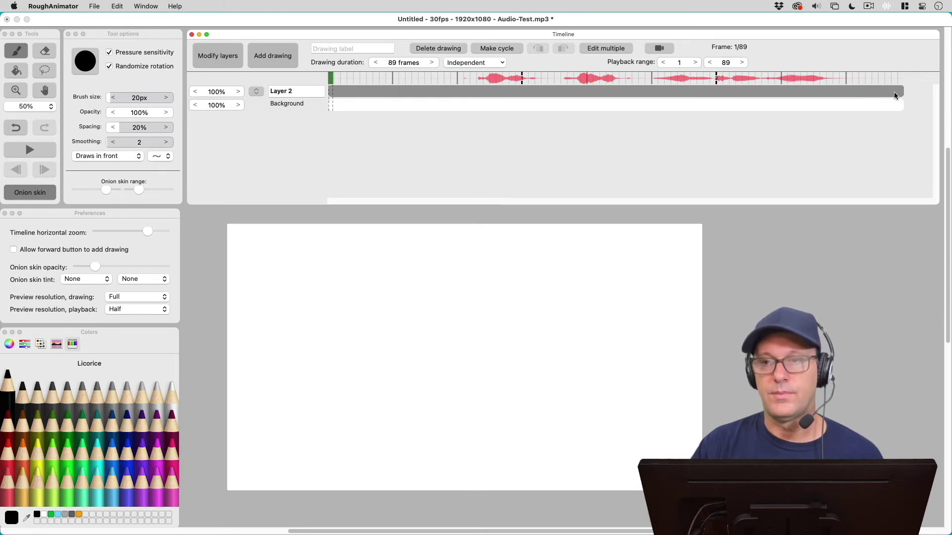
{"action": "left_click", "coordinate": [392, 63]}
{"action": "type", "text": "1"}
{"action": "key", "text": "Return"}
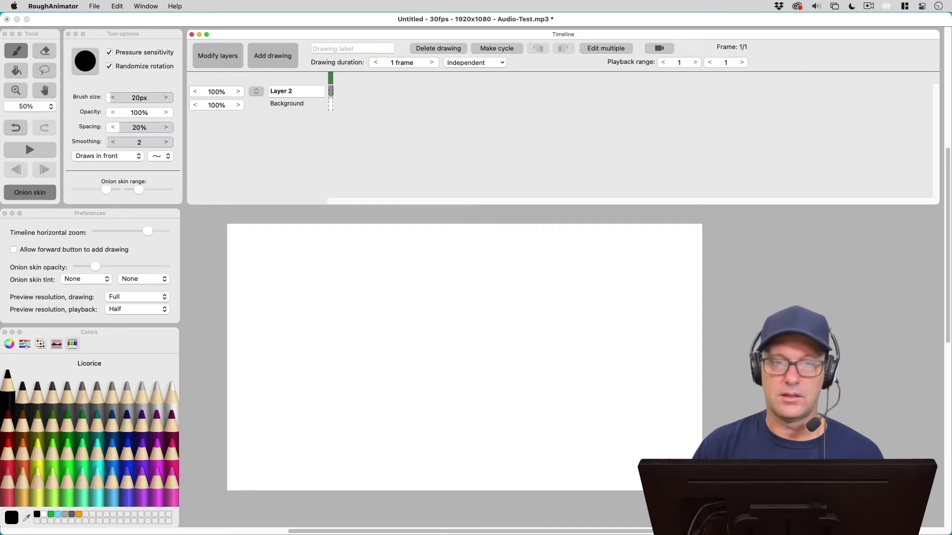
Set Layer 2's Drawing duration to 90 frames.
{"action": "left_click", "coordinate": [177, 157]}
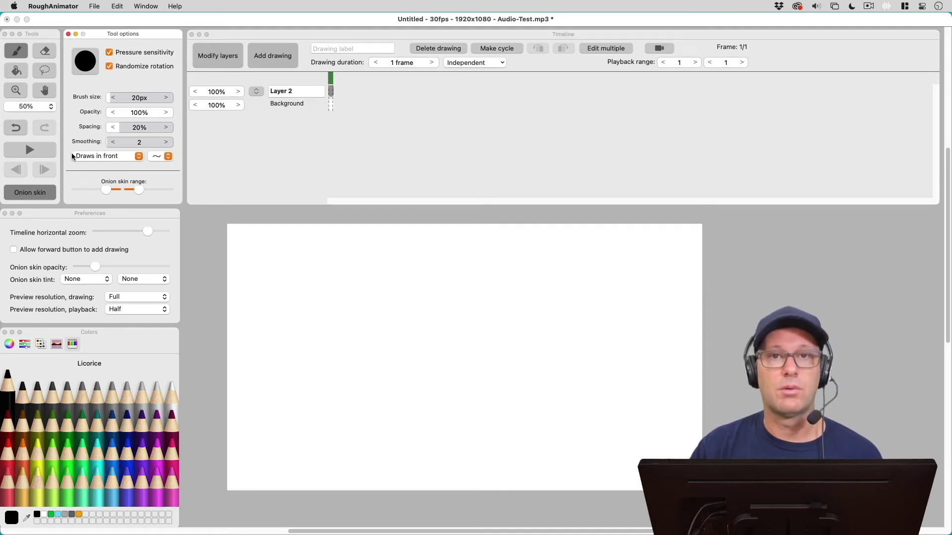
{"action": "left_click", "coordinate": [307, 21]}
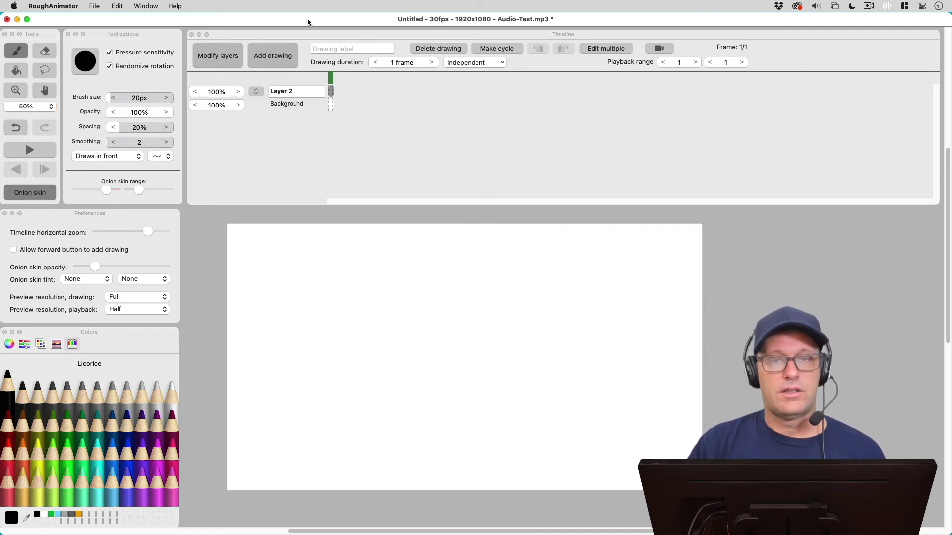
{"action": "left_click", "coordinate": [388, 63]}
{"action": "left_click", "coordinate": [388, 63]}
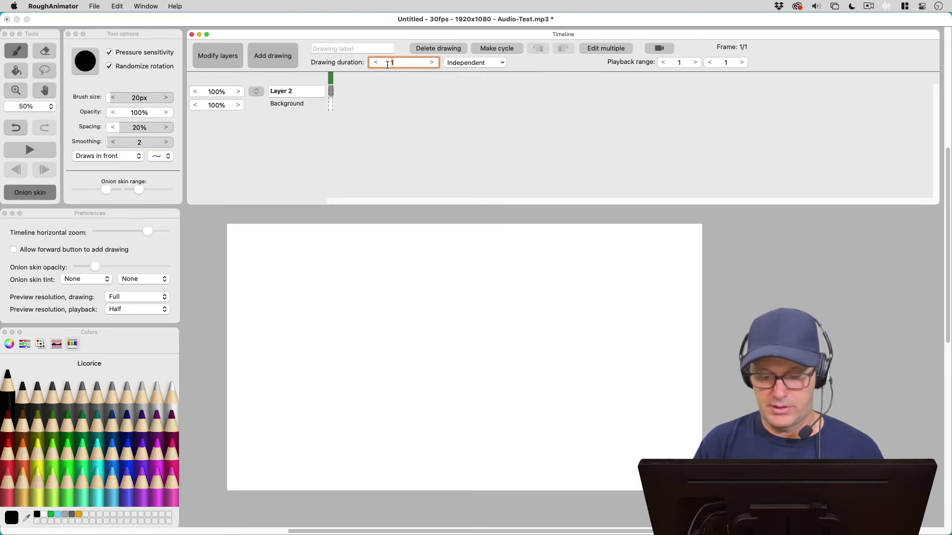
{"action": "type", "text": "90"}
{"action": "key", "text": "Return"}
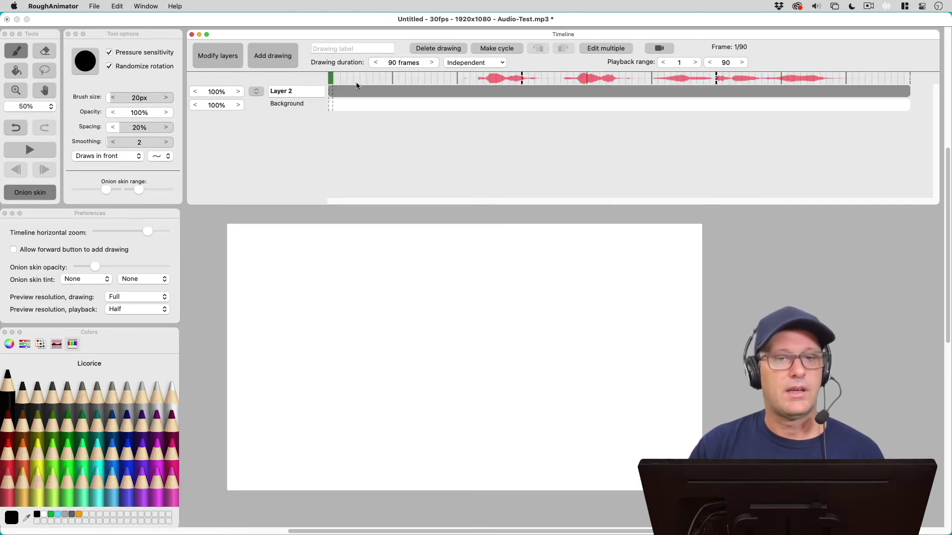
Remove the MP3 audio from the project via the File menu.
{"action": "left_click", "coordinate": [150, 22]}
{"action": "left_click", "coordinate": [101, 6]}
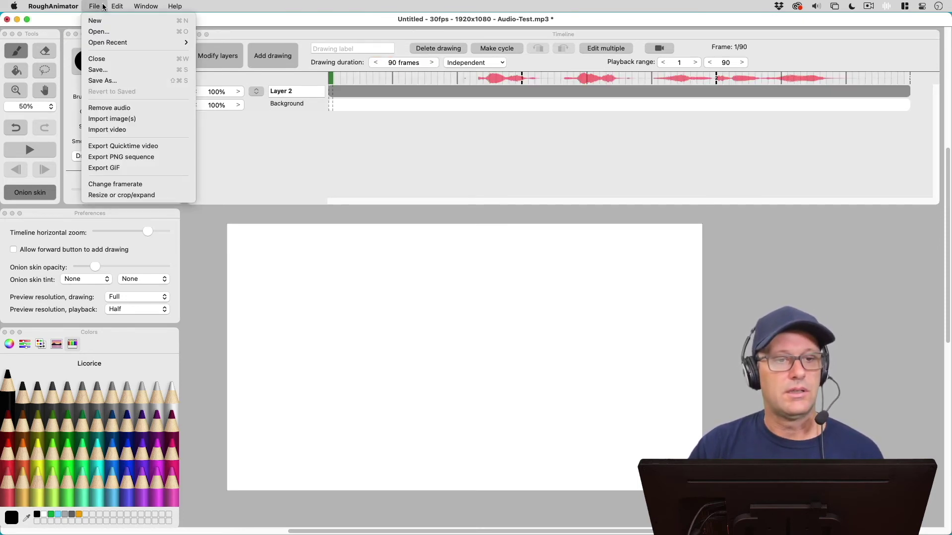
{"action": "left_click", "coordinate": [110, 108]}
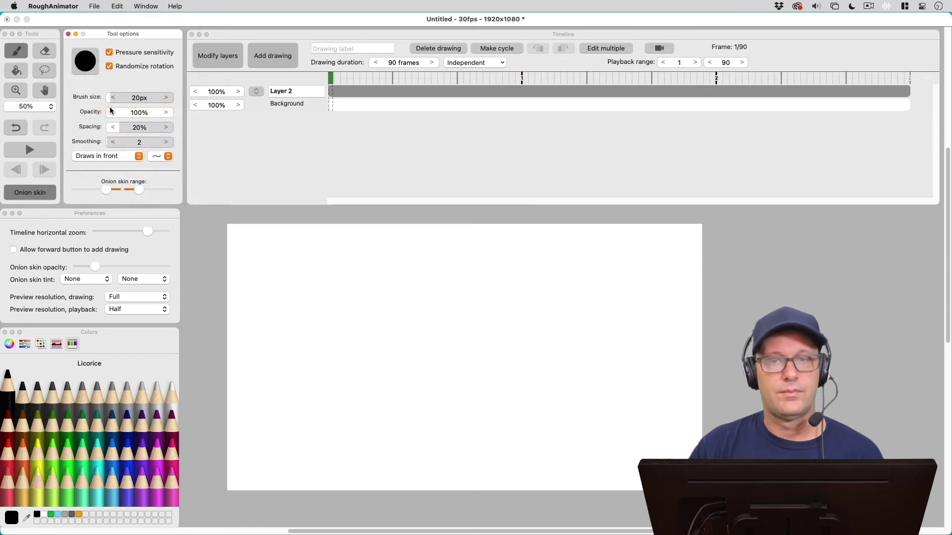
Import Audio-Test.wav as the new soundtrack and jump to frame 39.
{"action": "left_click", "coordinate": [196, 65]}
{"action": "left_click", "coordinate": [94, 6]}
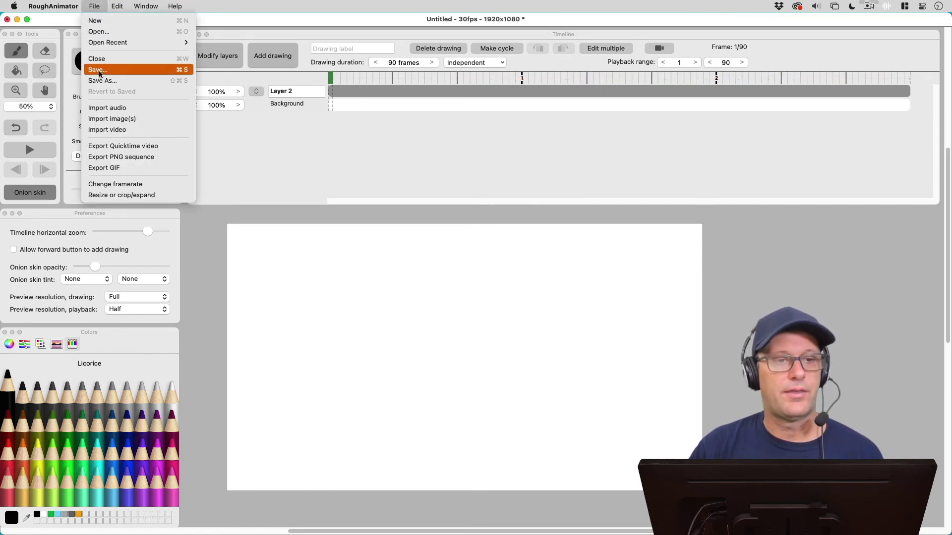
{"action": "left_click", "coordinate": [108, 108]}
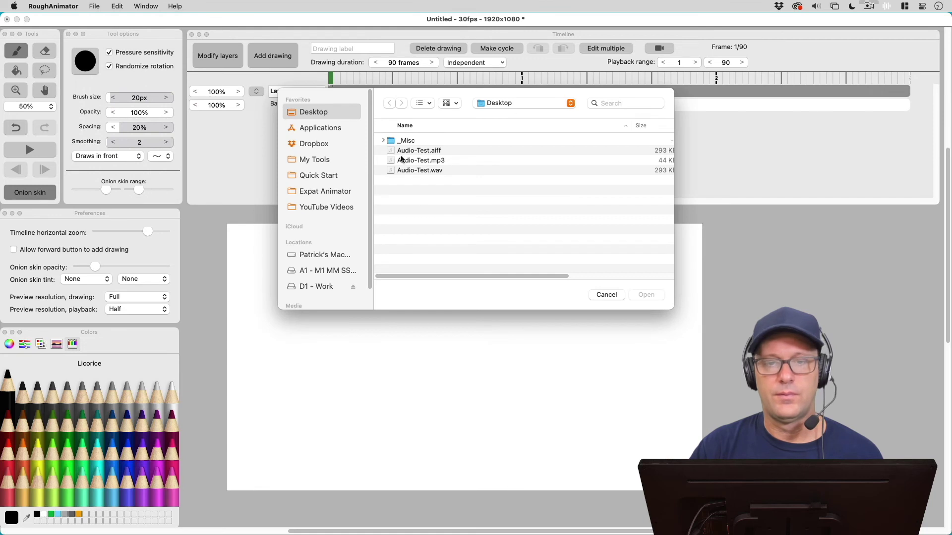
{"action": "left_click", "coordinate": [441, 171]}
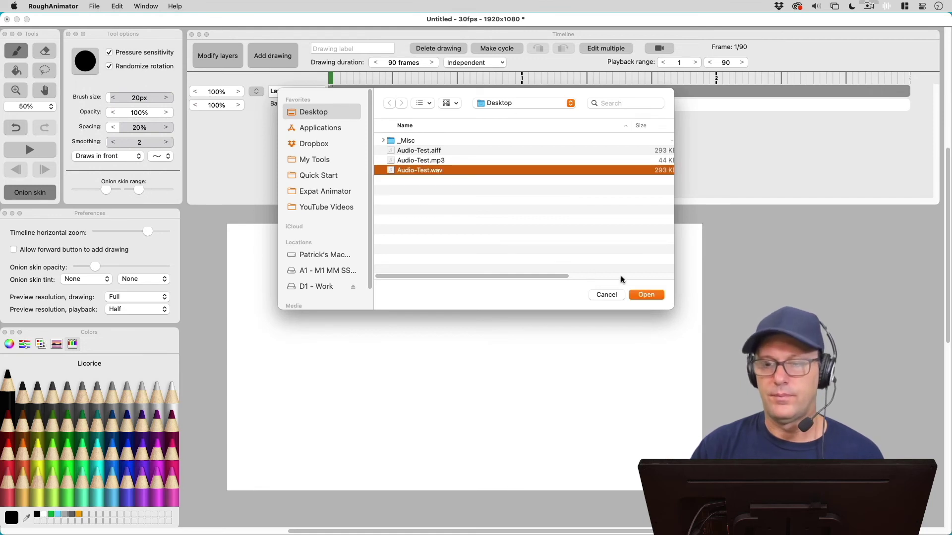
{"action": "left_click", "coordinate": [646, 294]}
{"action": "left_click", "coordinate": [473, 79]}
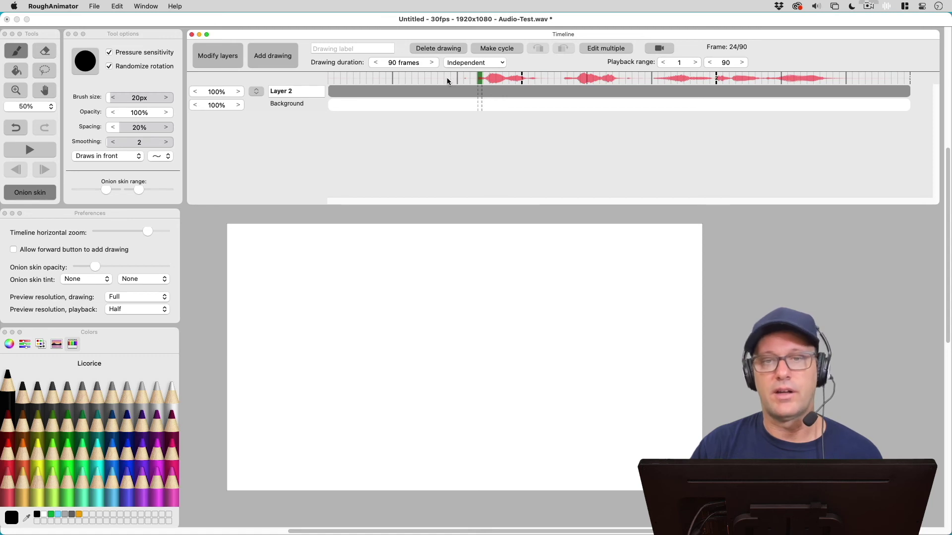
{"action": "left_click", "coordinate": [577, 78]}
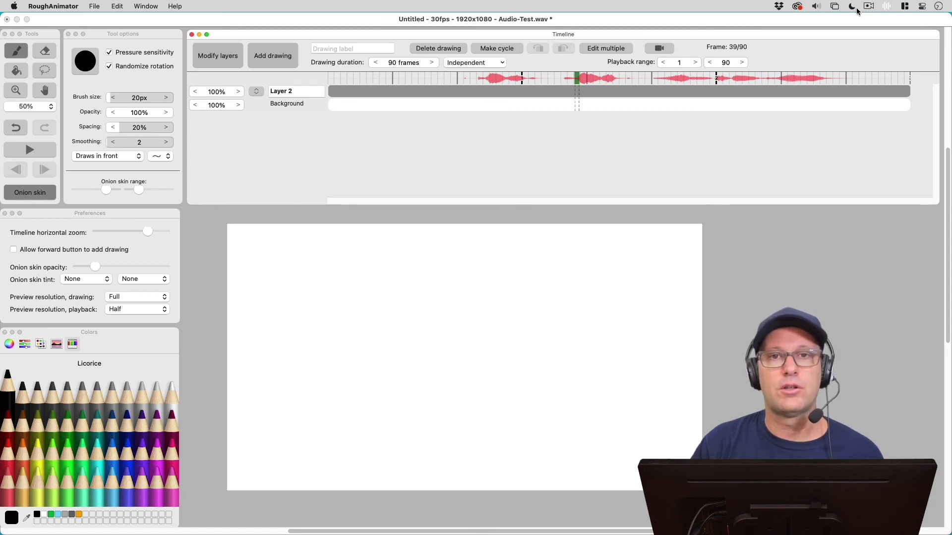